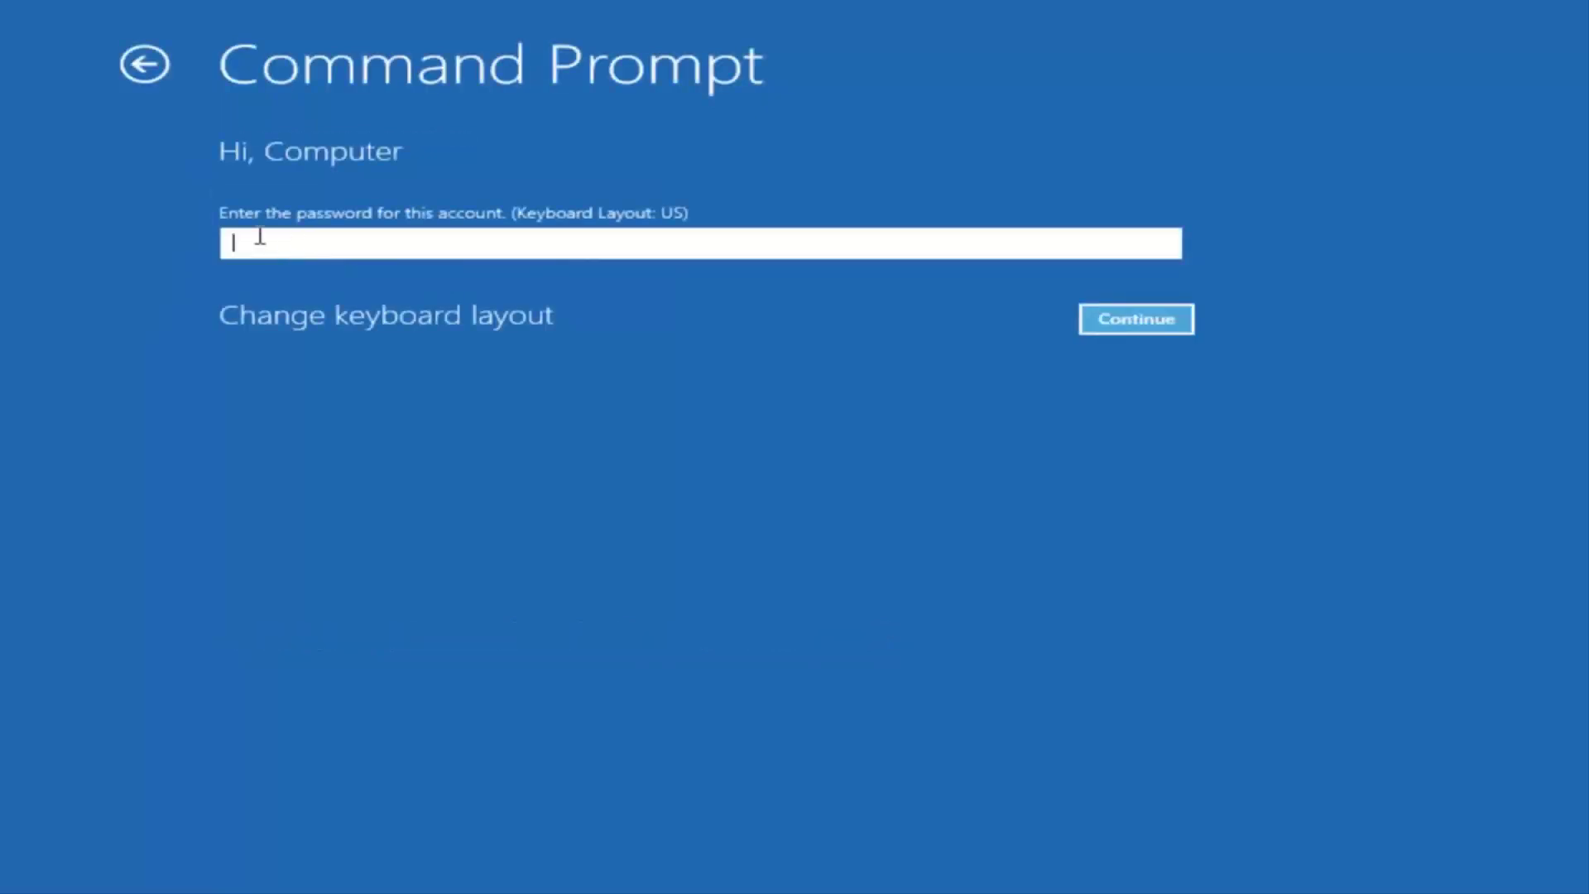
Step: Enter the Computer account's password to sign in to the recovery Command Prompt
type("*********")
key("Return")
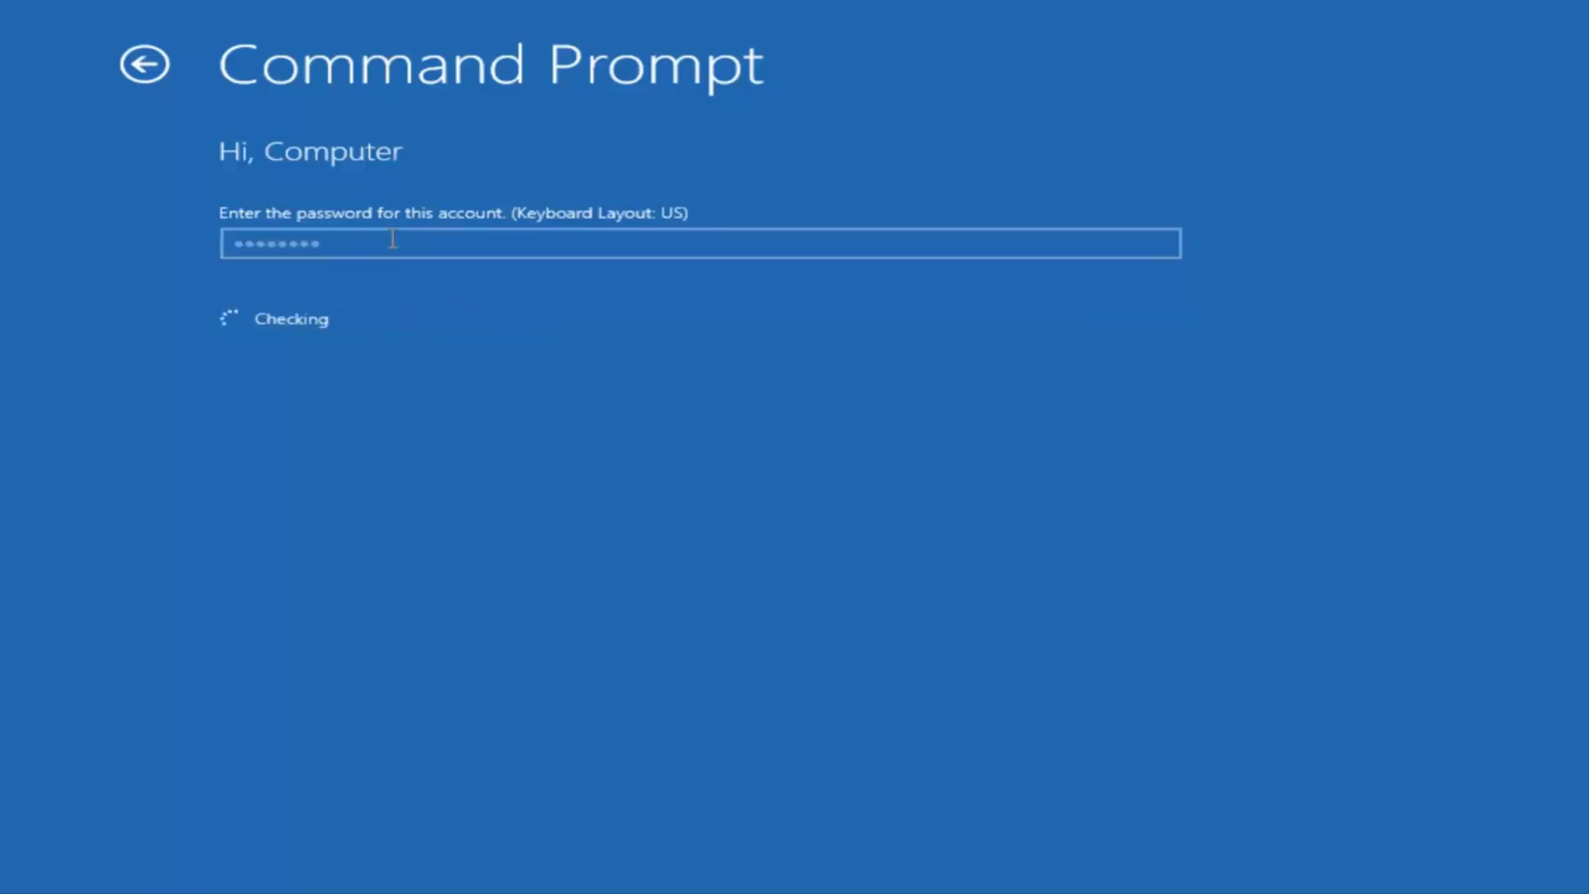
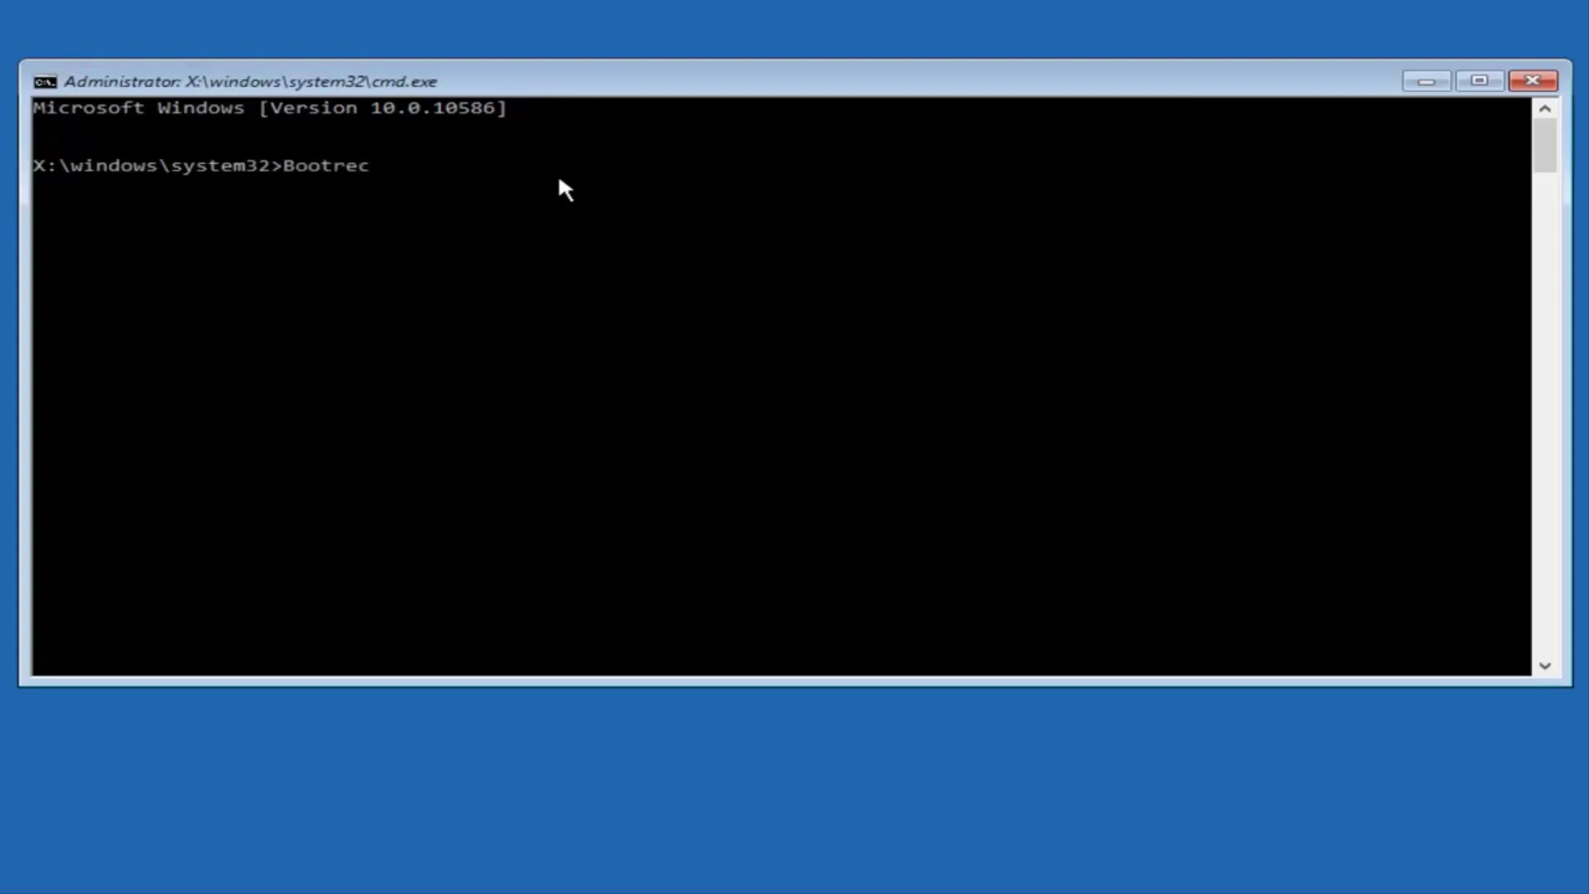
Step: Run Bootrec /fixmbr to repair the master boot record
type(" /fixmbr")
key("Return")
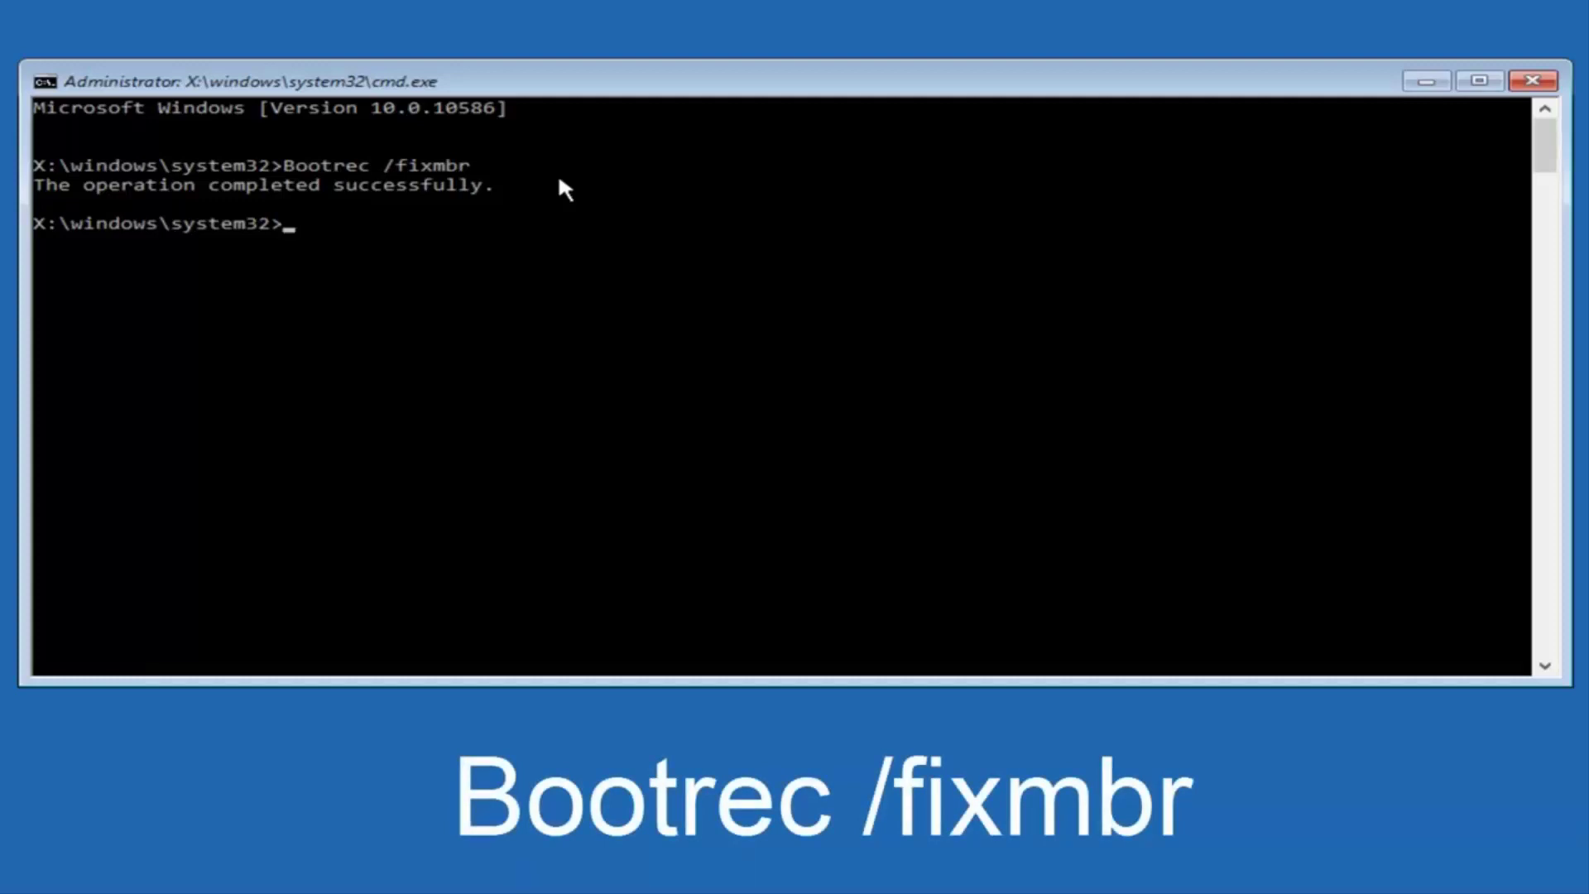
Step: Run Bootrec /fixboot to repair the boot sector
type("Bootrec /fixboot")
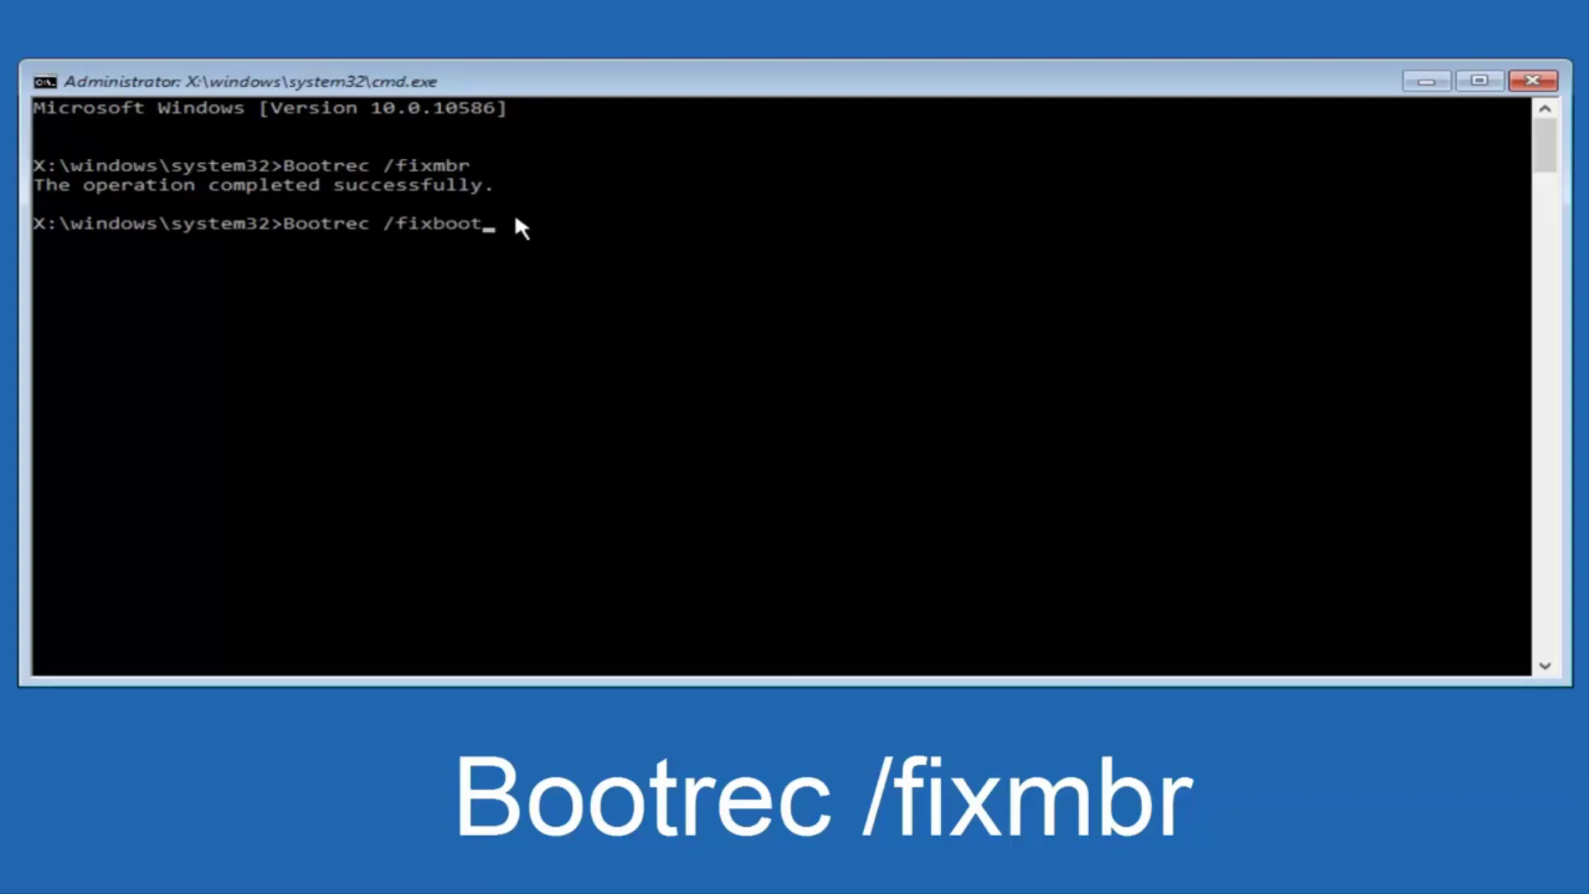
key("Return")
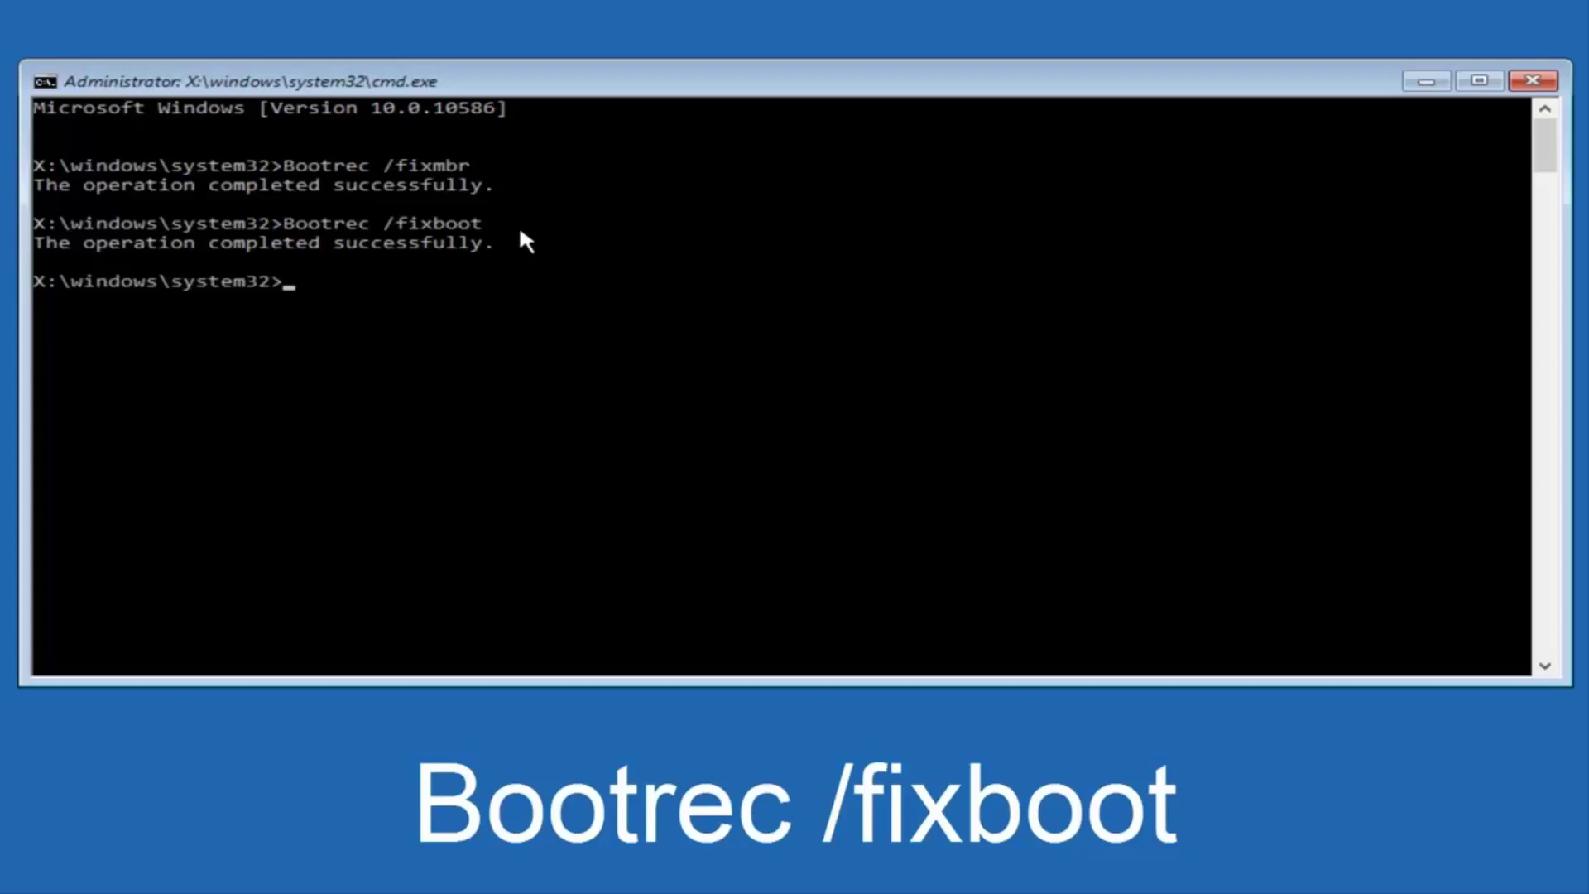
Step: Back up the BCD store with bcdedit /export c:\bcdbackup
type("bcdedit /export")
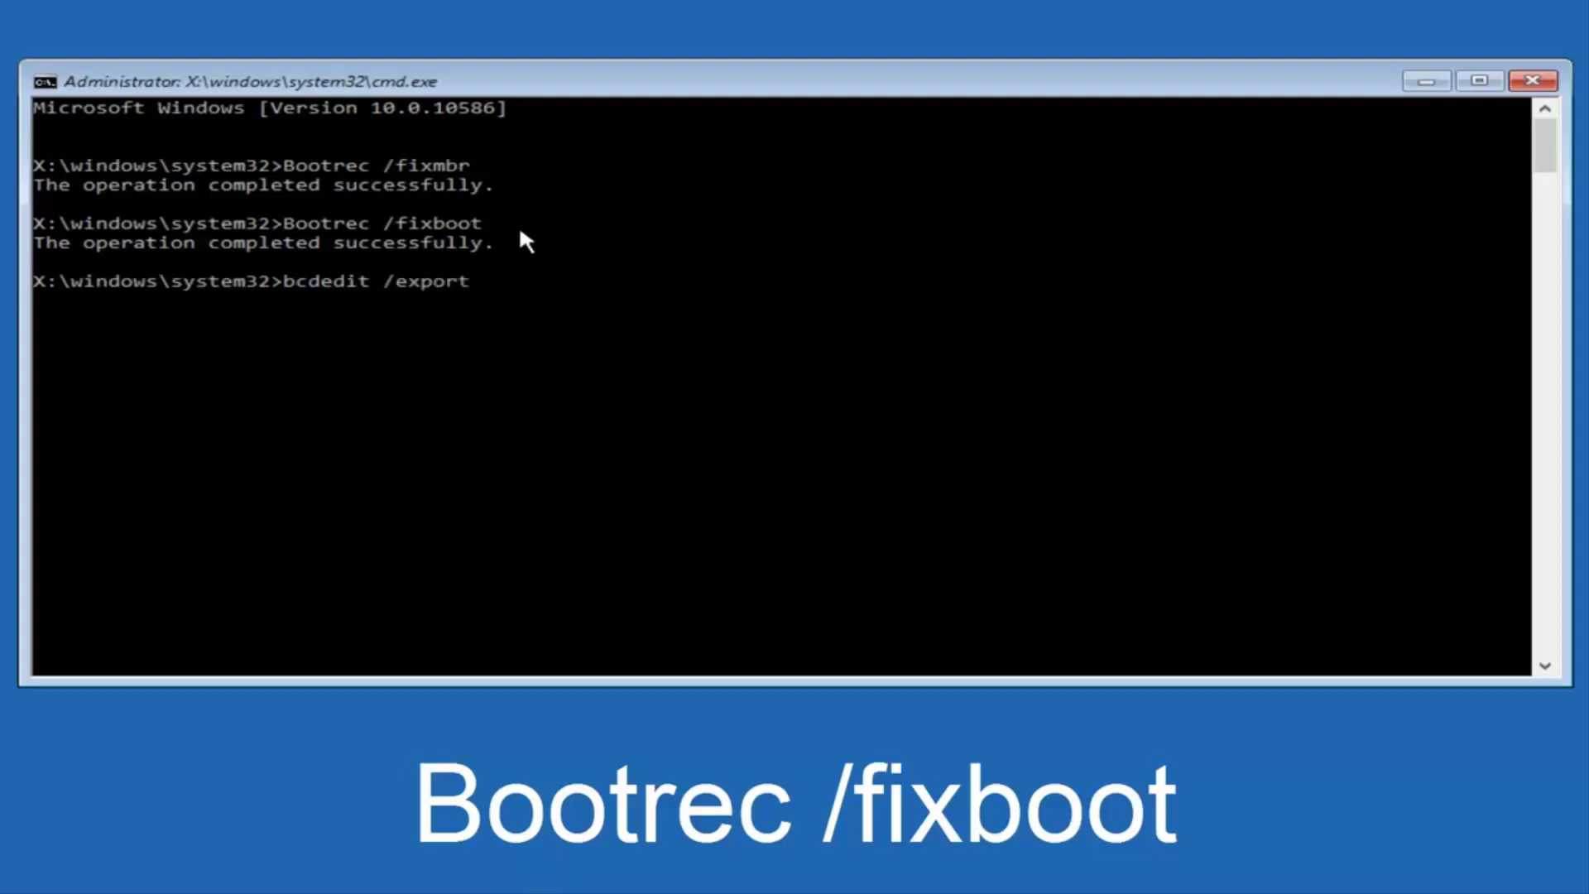
type(" c")
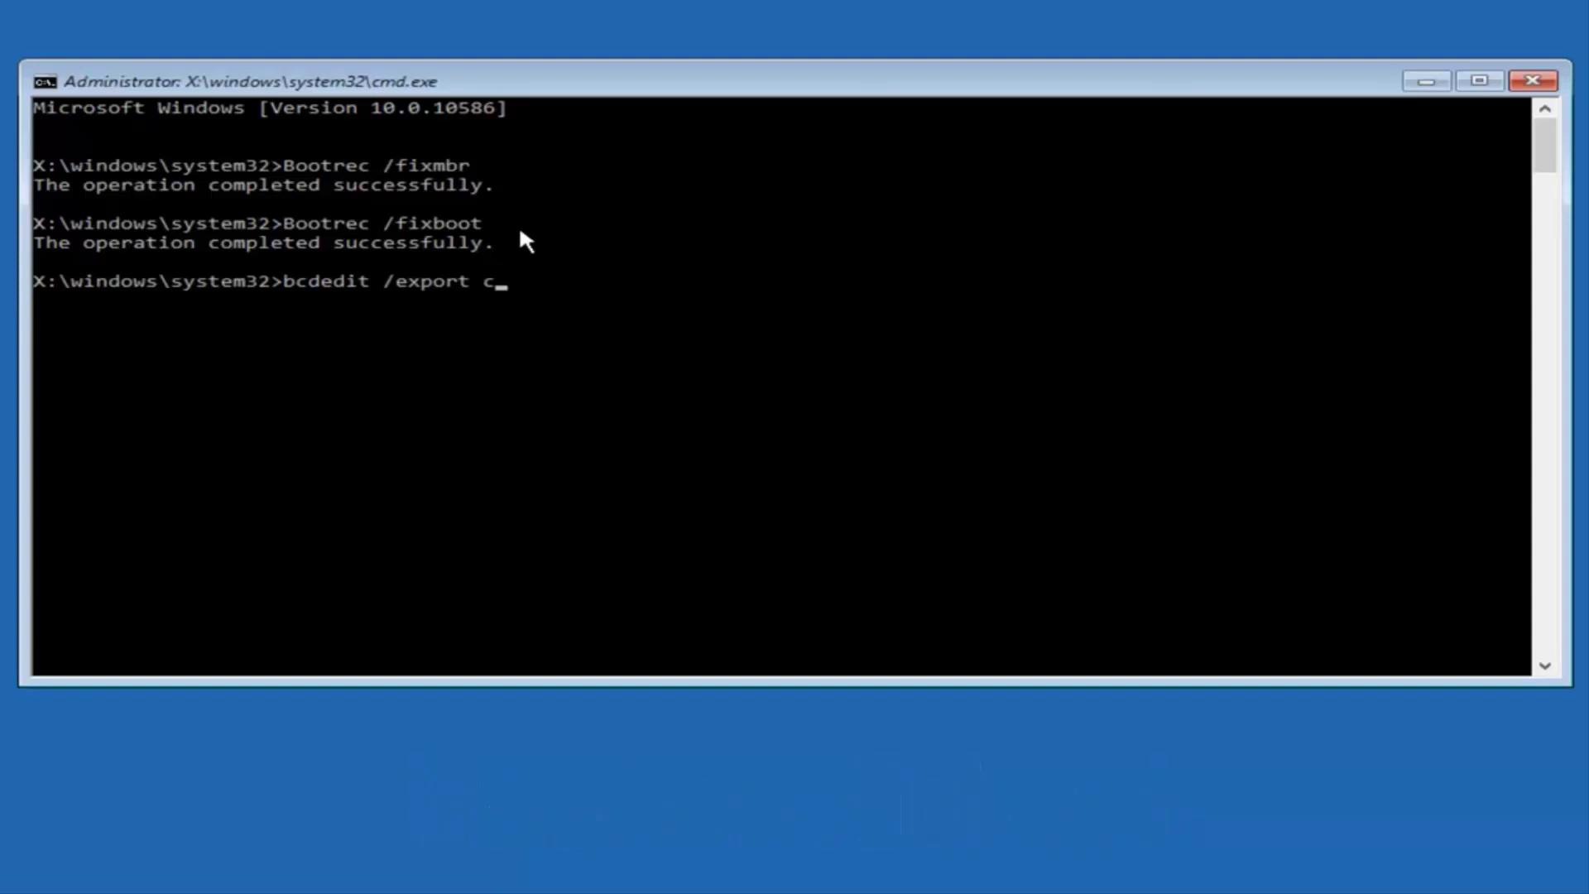
type(":\\")
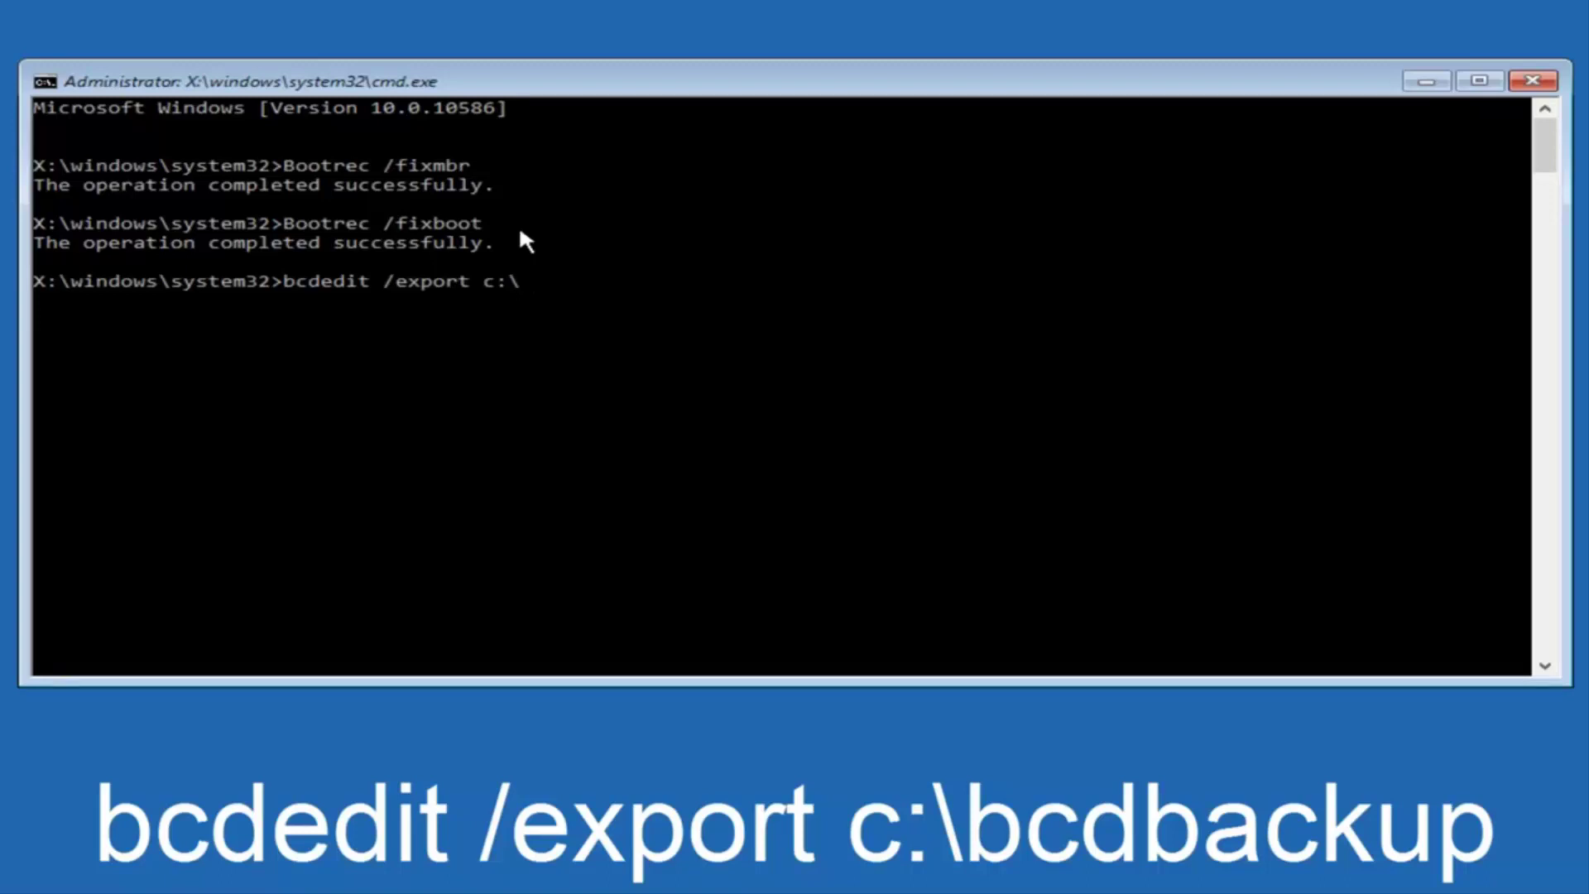
type("bcdbackup")
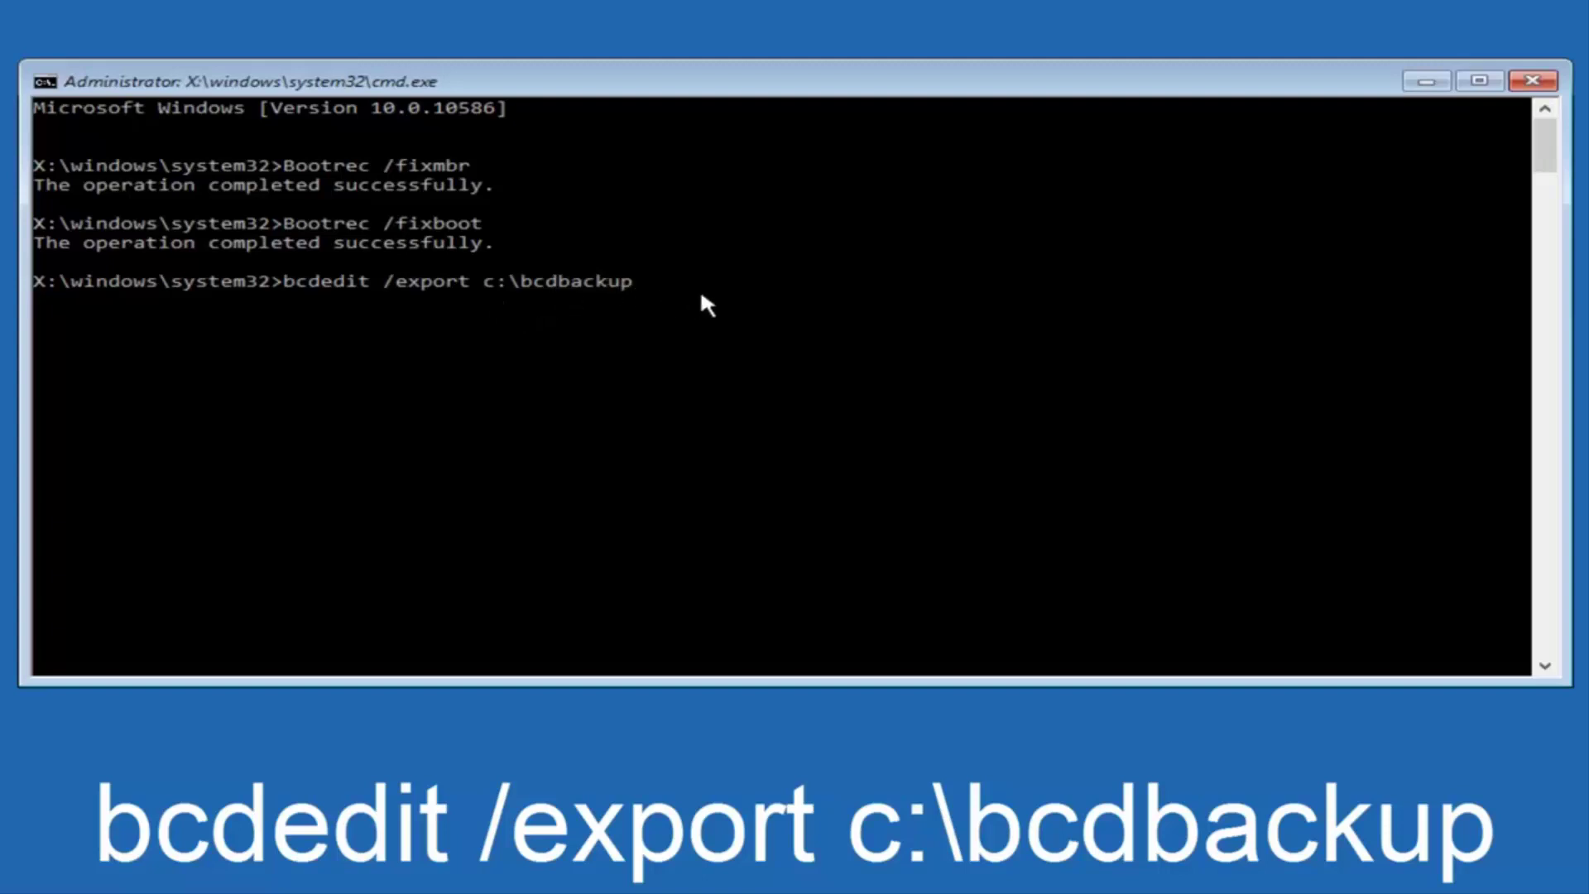
key("Return")
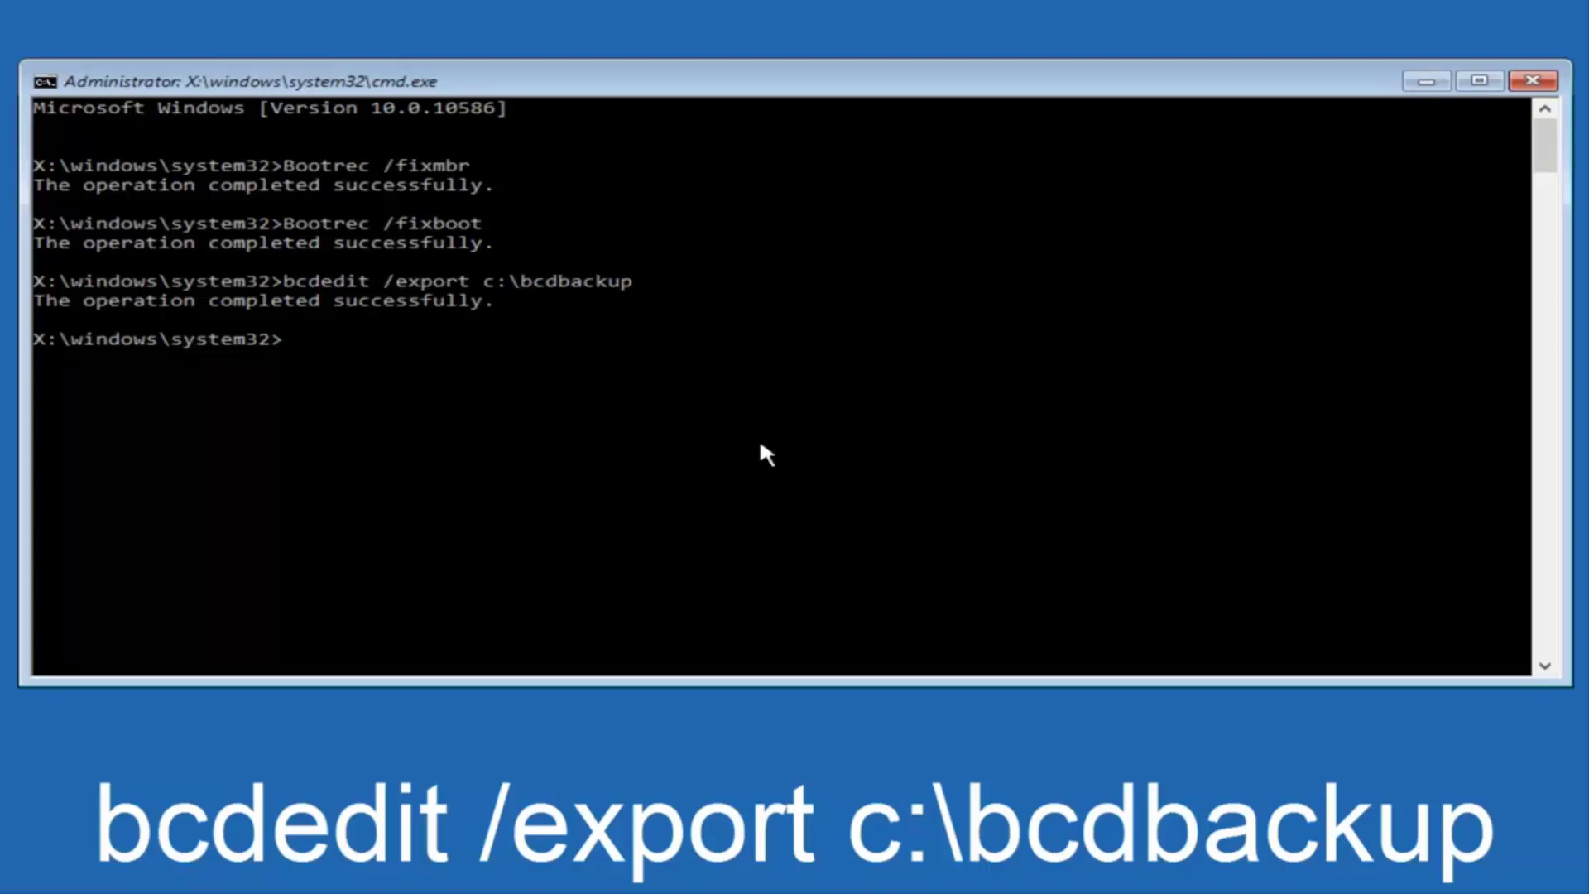
Step: Clear the hidden, read-only and system attributes from c:\boot\bcd, then start typing the rename command
type("attrib c:\\boot")
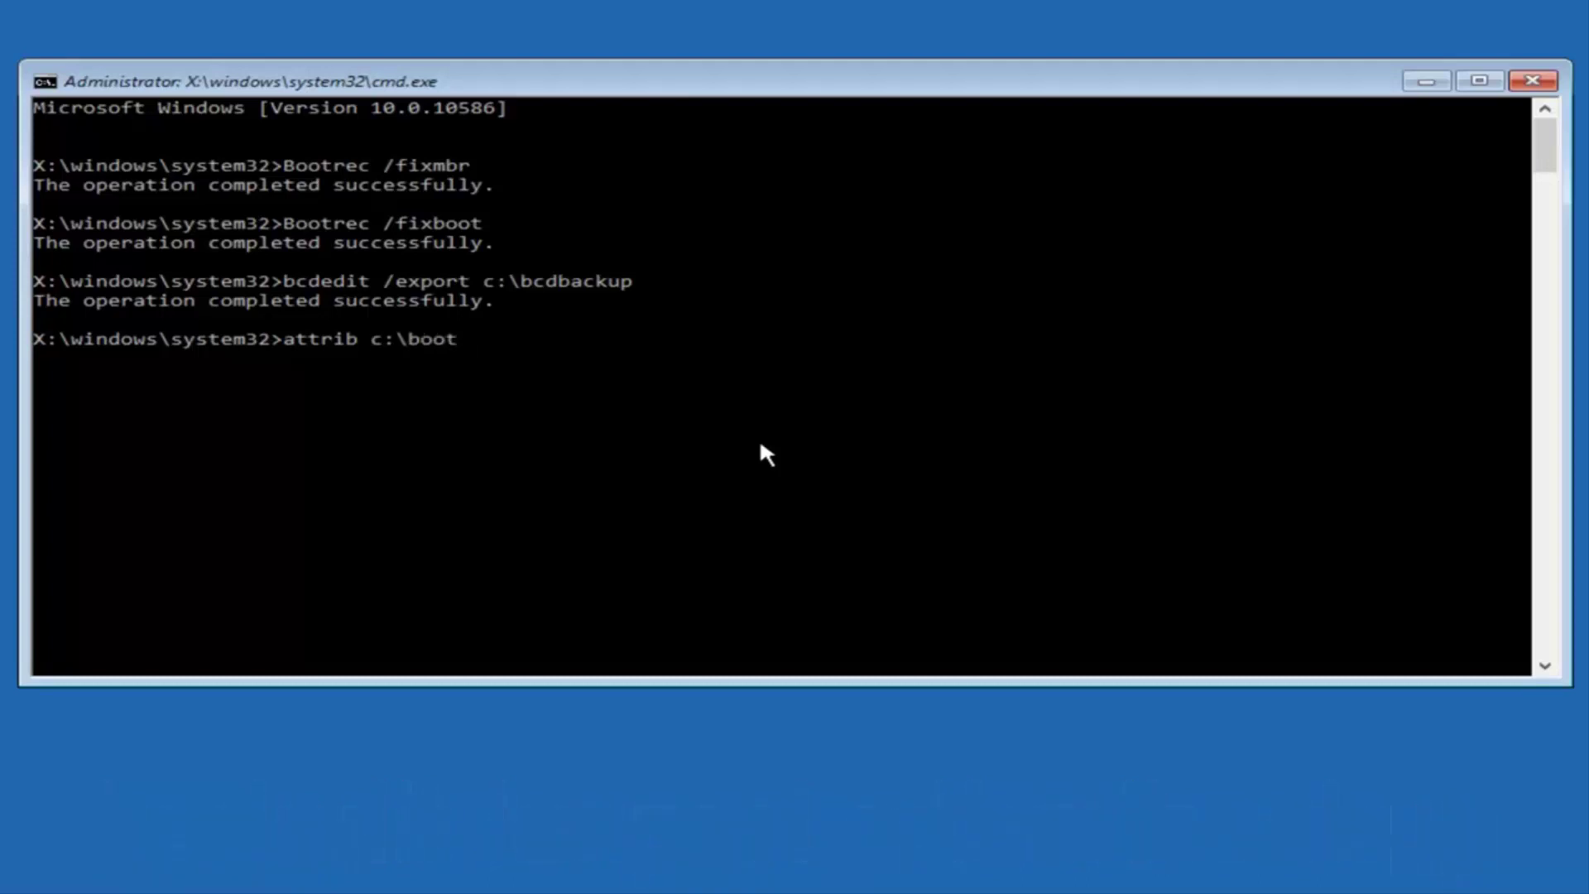
type("\\bcd -h")
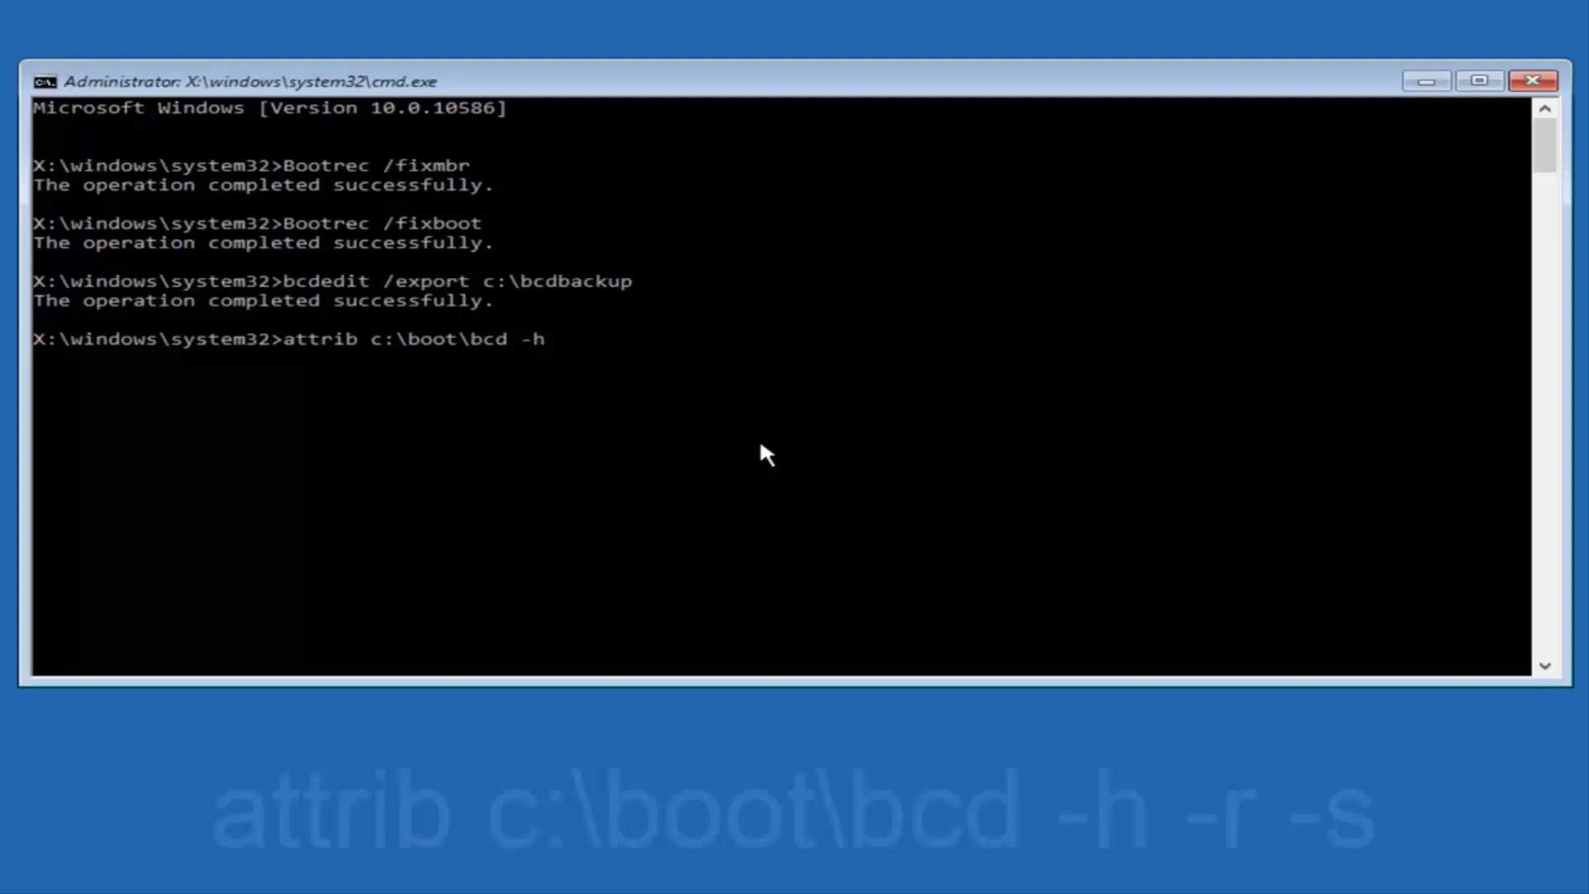
type(" -r")
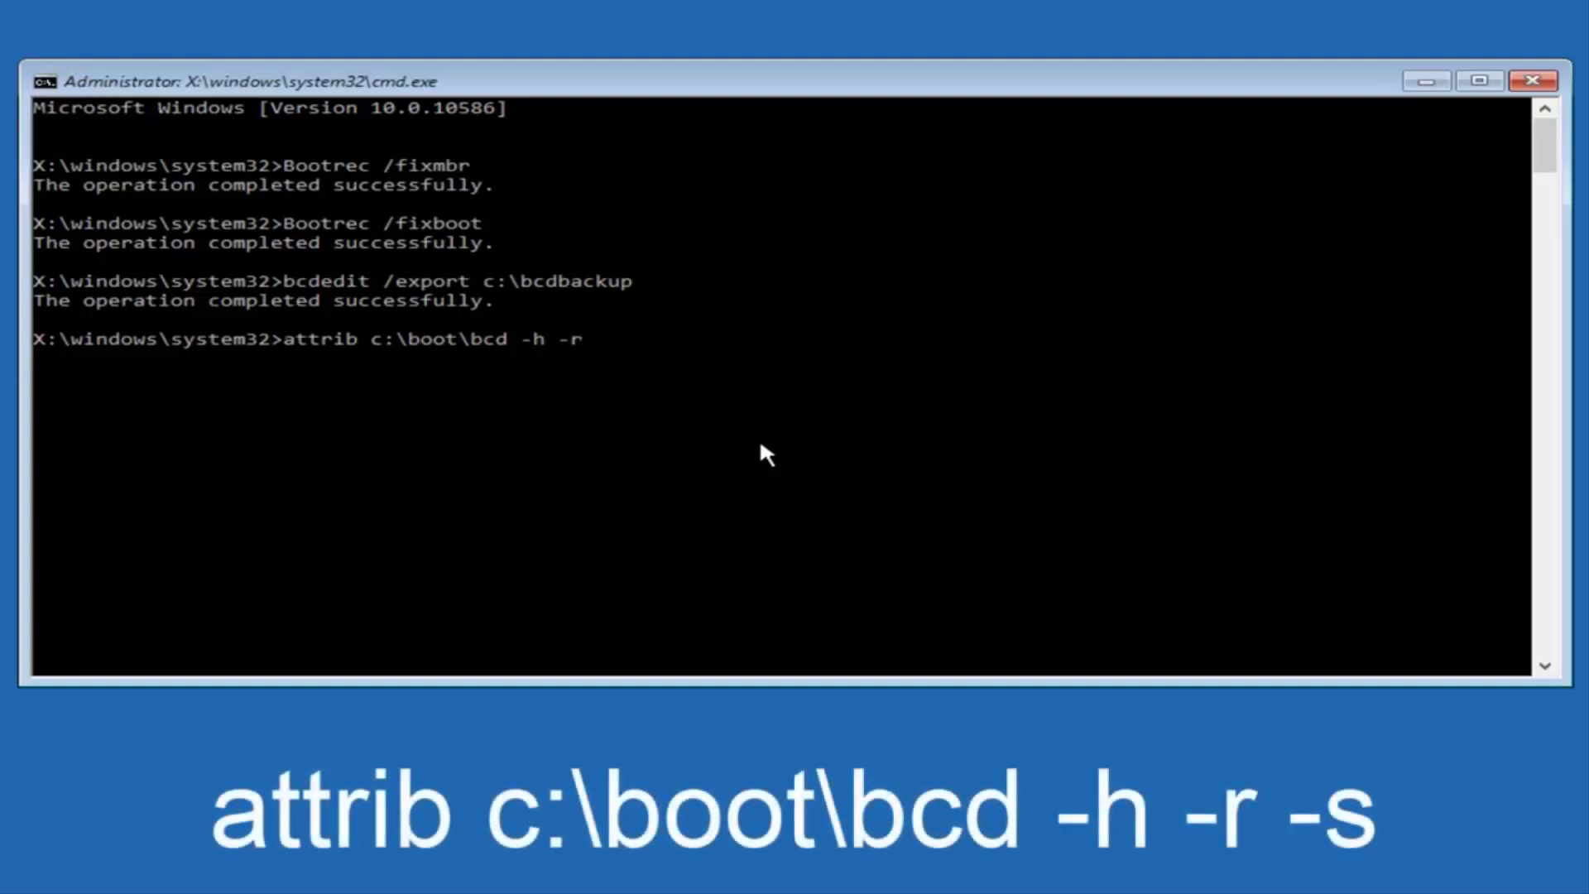
type(" -s")
key("Return")
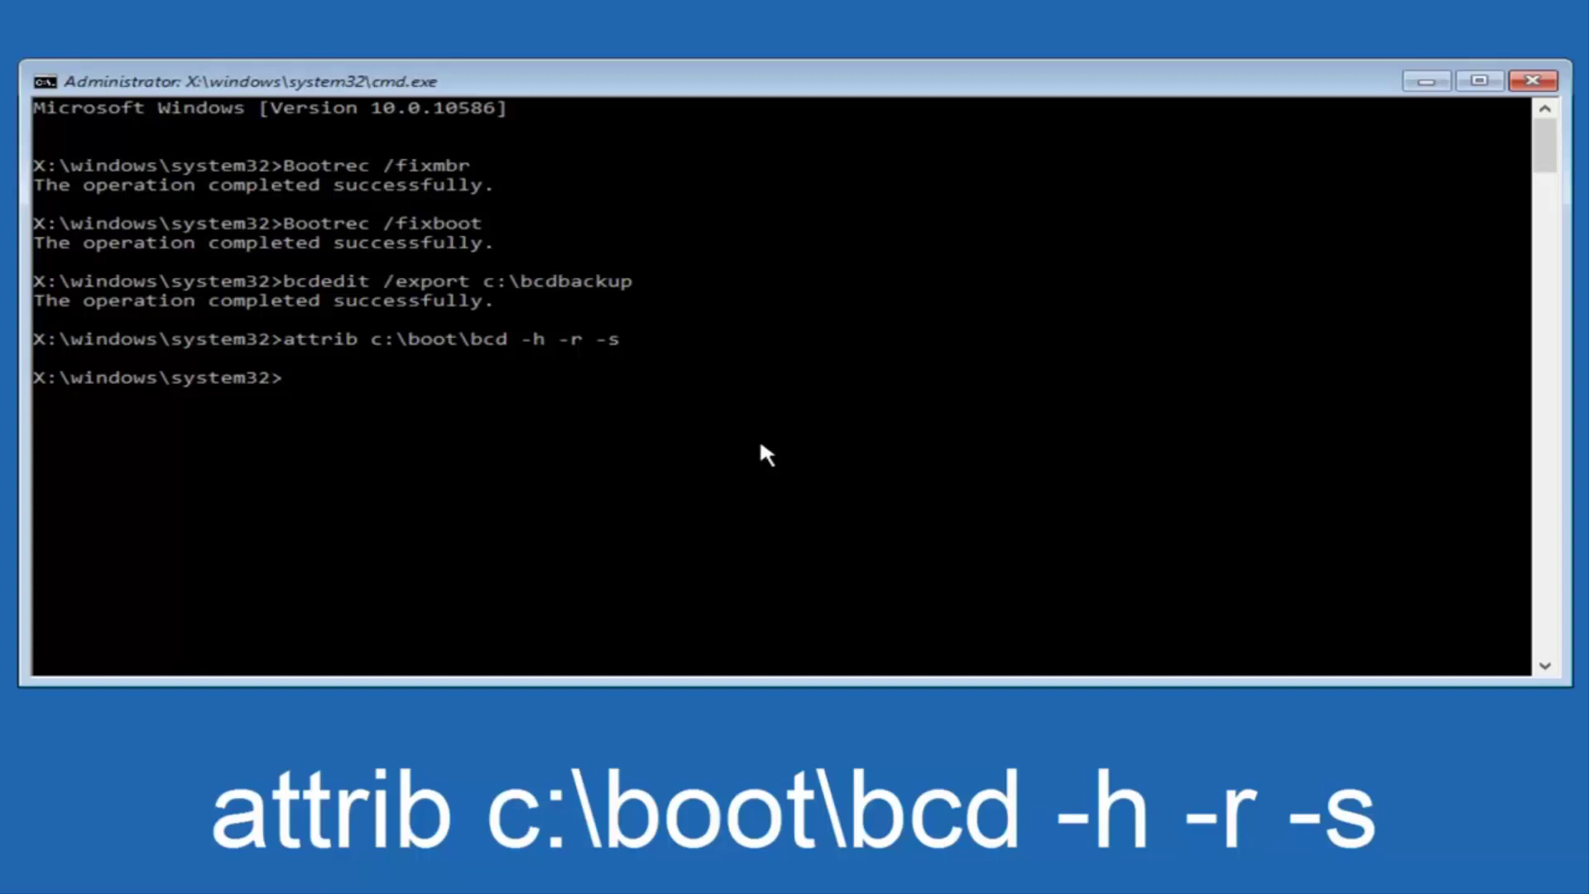
type("ren c:\\boot\\bcd")
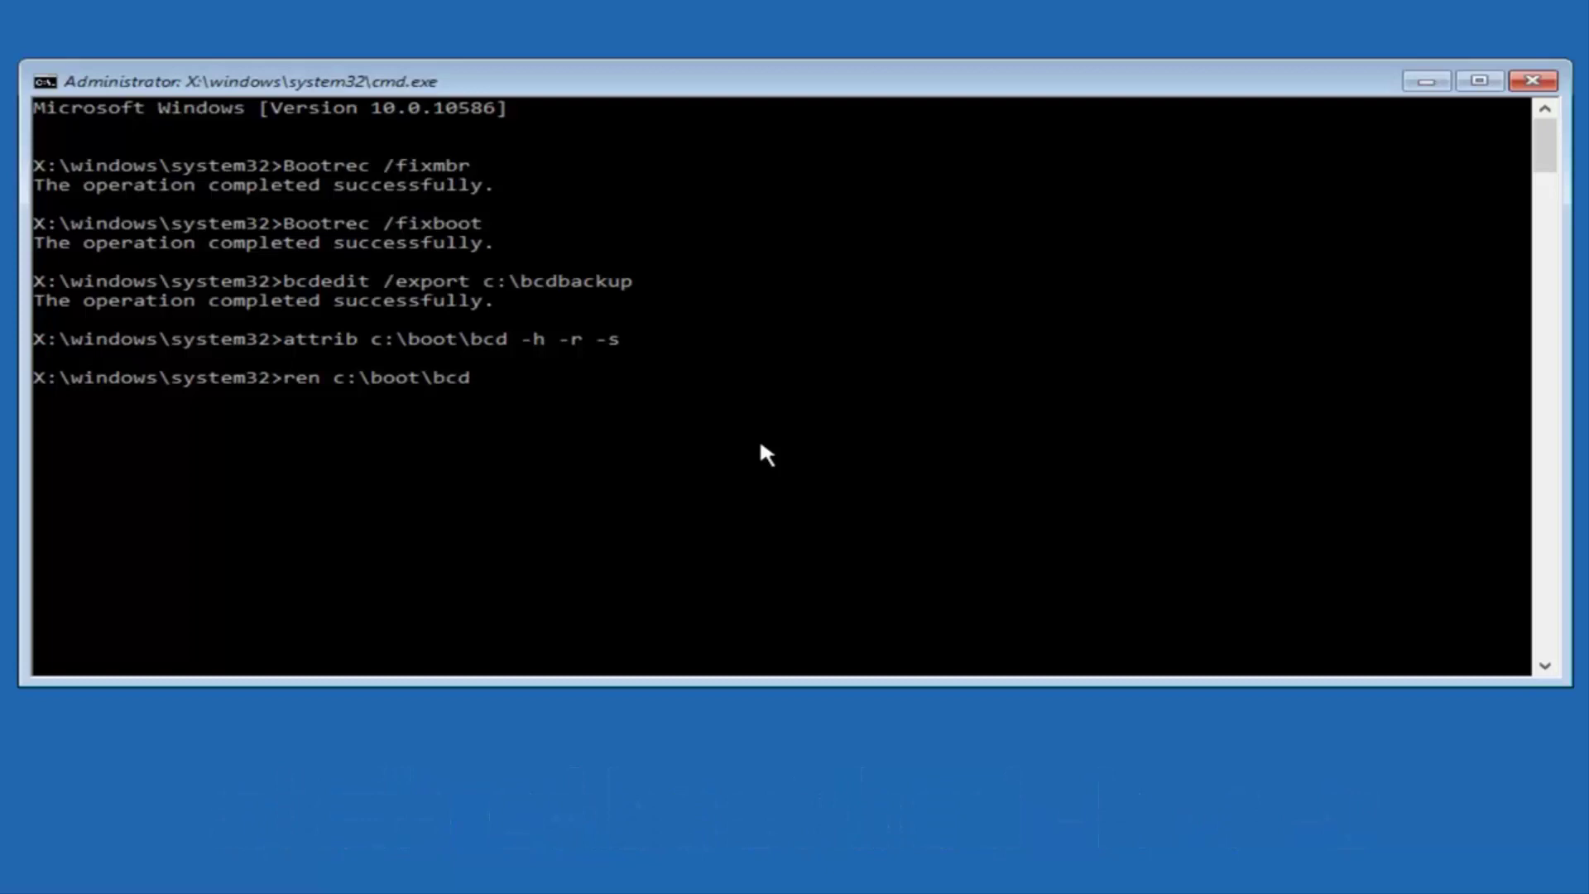
type(" bcd.")
type("okl")
Step: Correct the extension typo and rename c:\boot\bcd to bcd.old
key("BackSpace")
key("BackSpace")
type("ld")
key("Return")
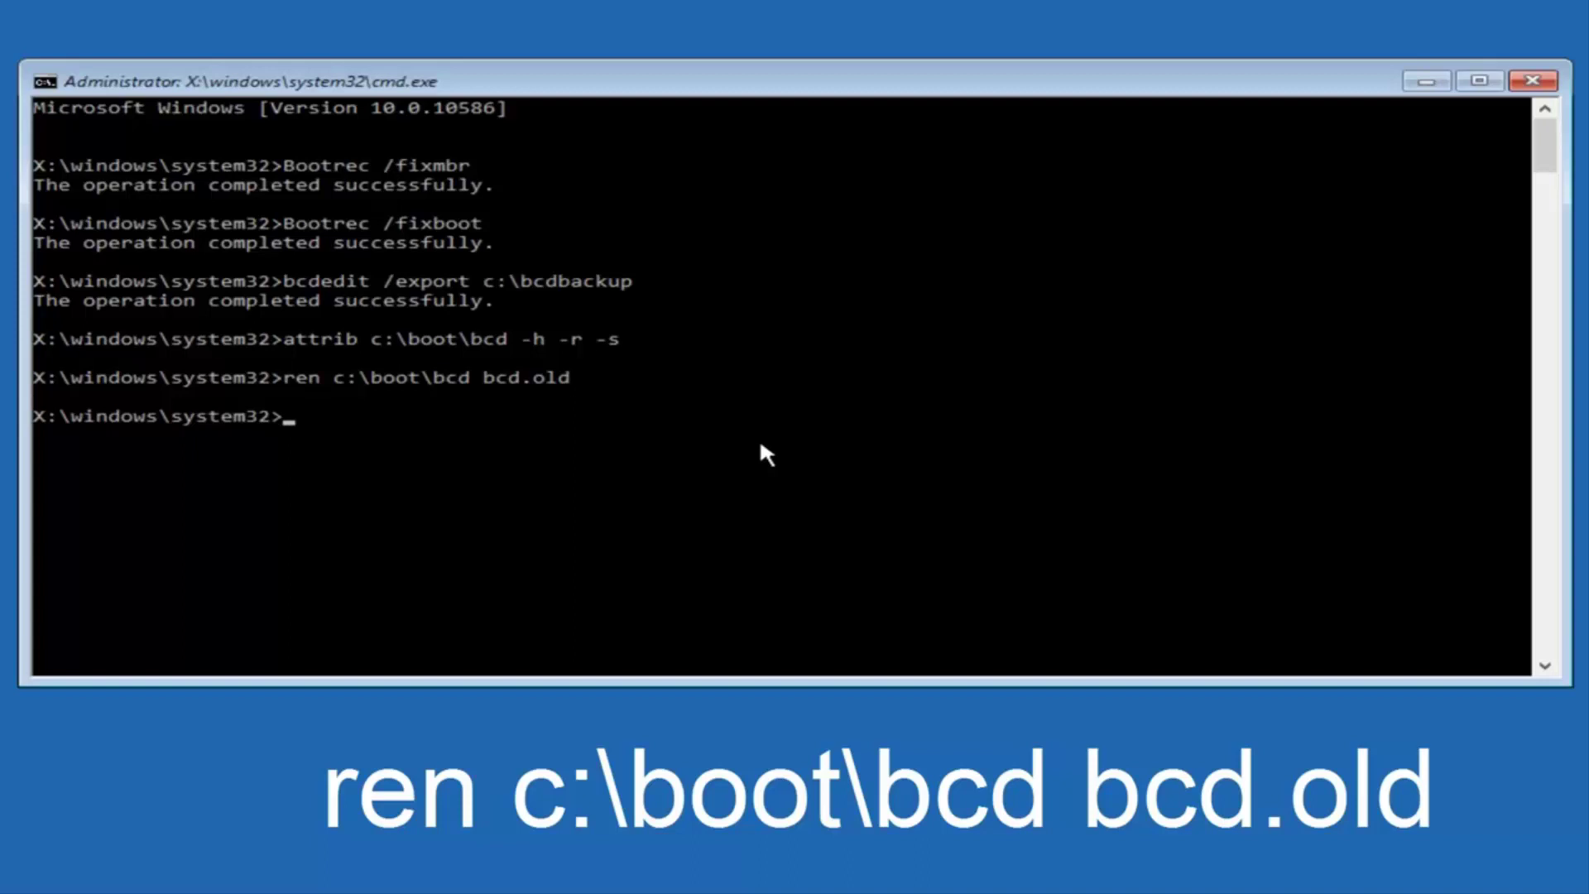
Step: Run bootrec /rebuildbcd, answer Y to add C:\Windows, then exit the Command Prompt
type("bootrec /rebu")
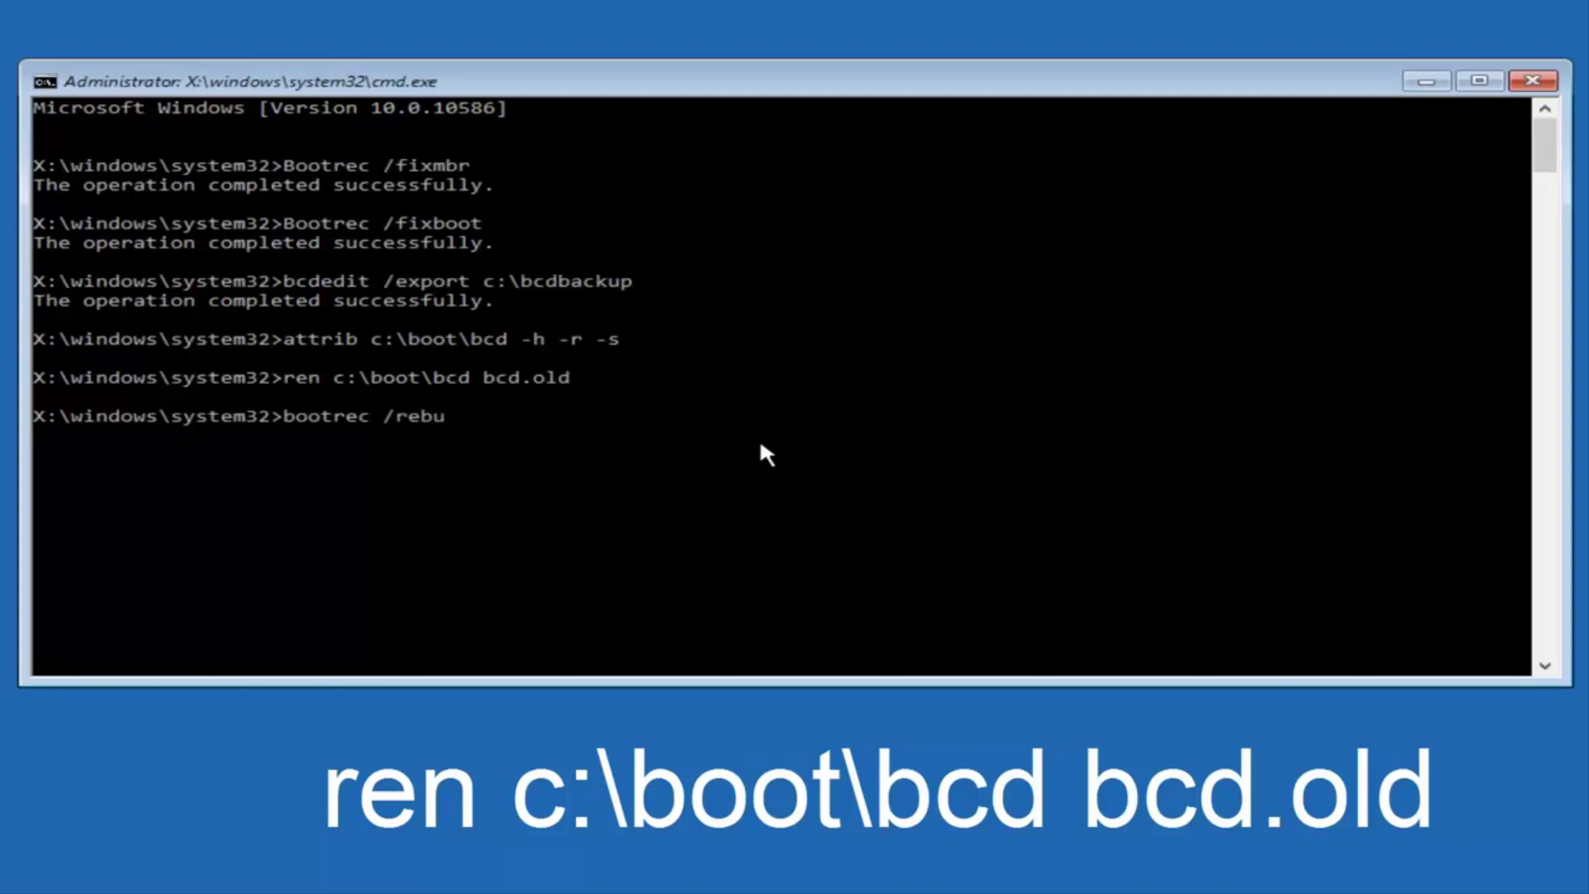
type("ildbcd")
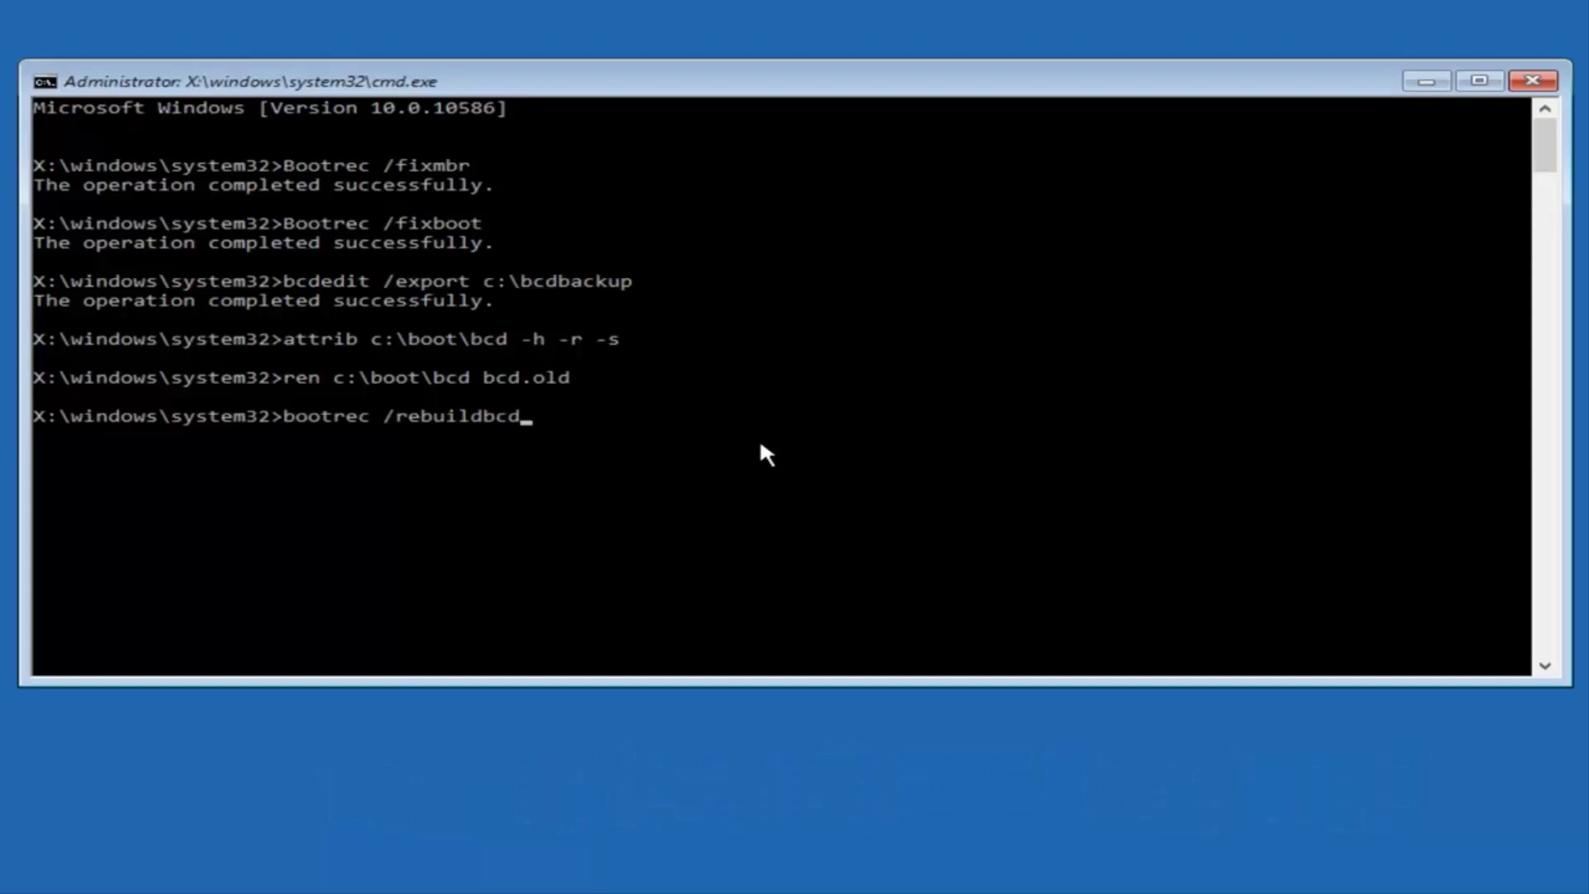
key("Return")
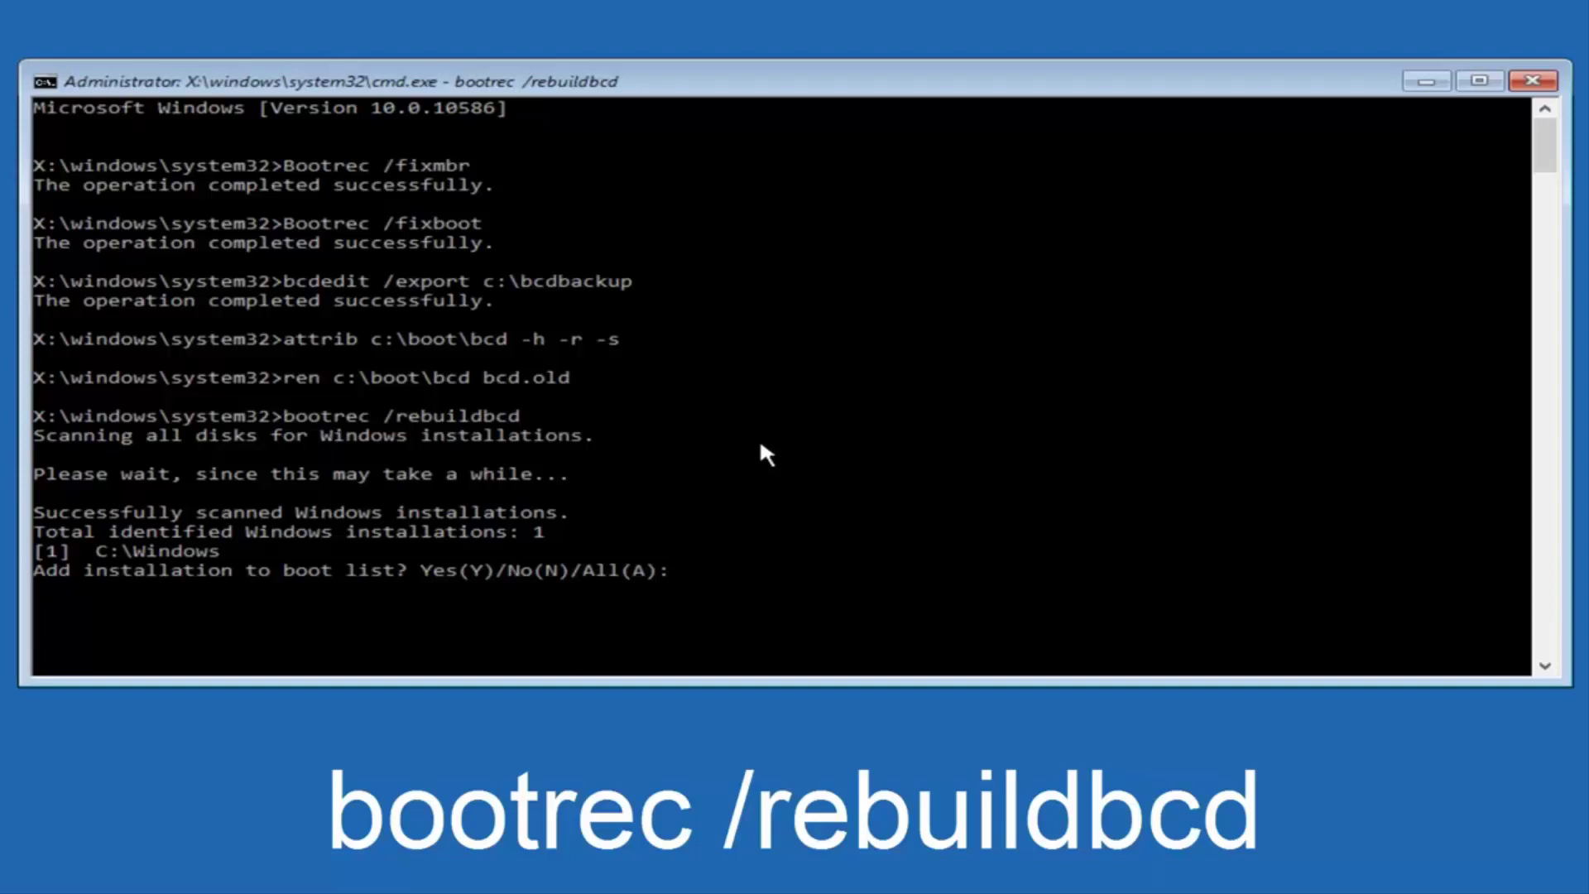
type("Y")
key("Return")
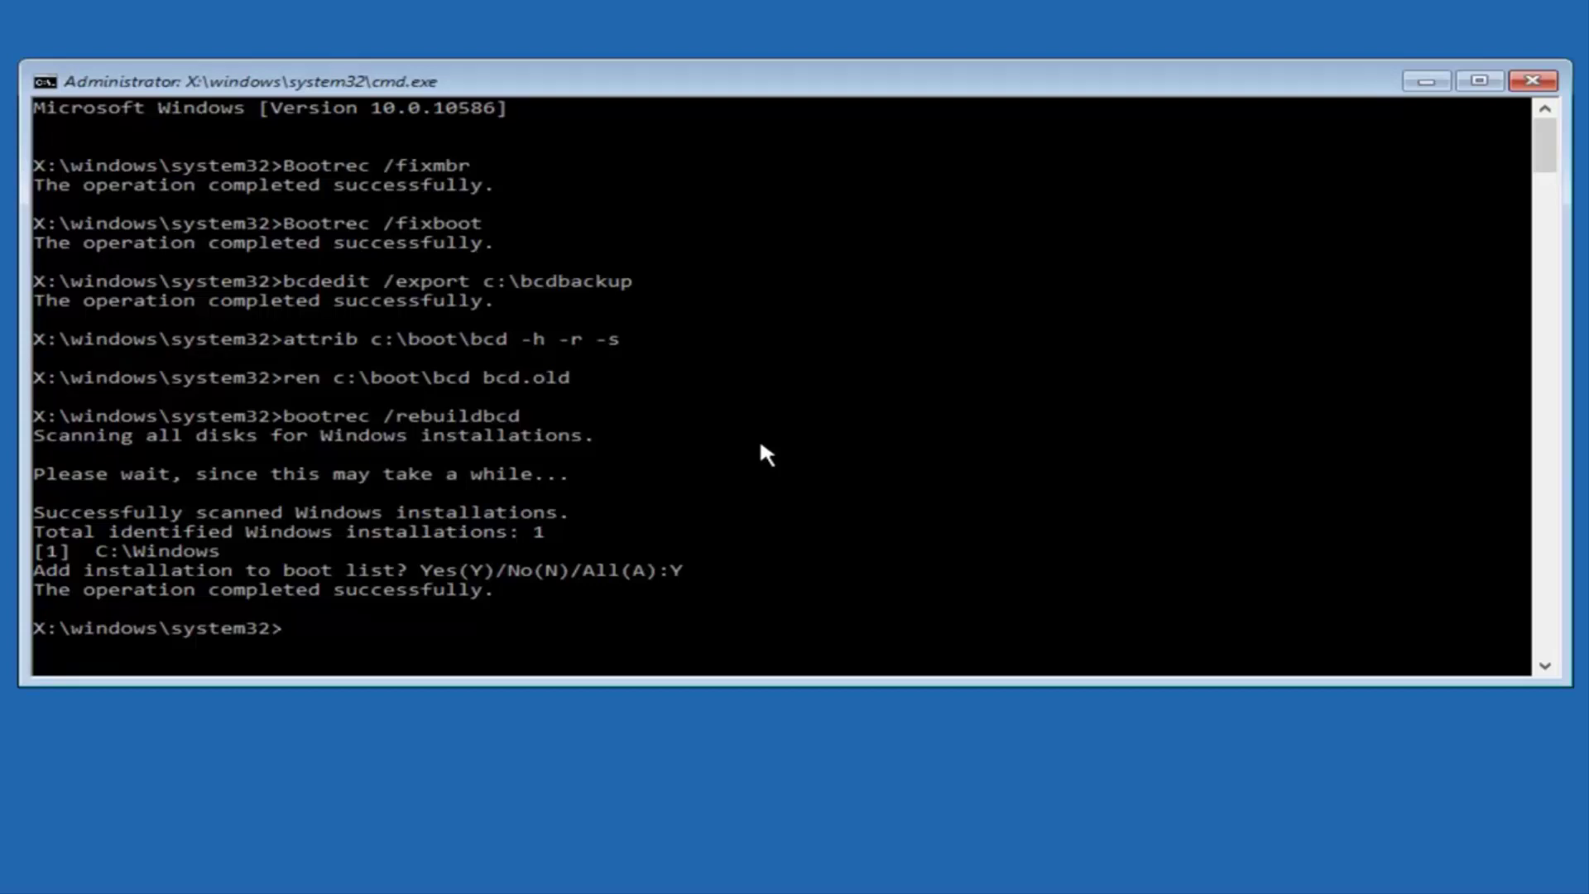
type("exit")
key("Return")
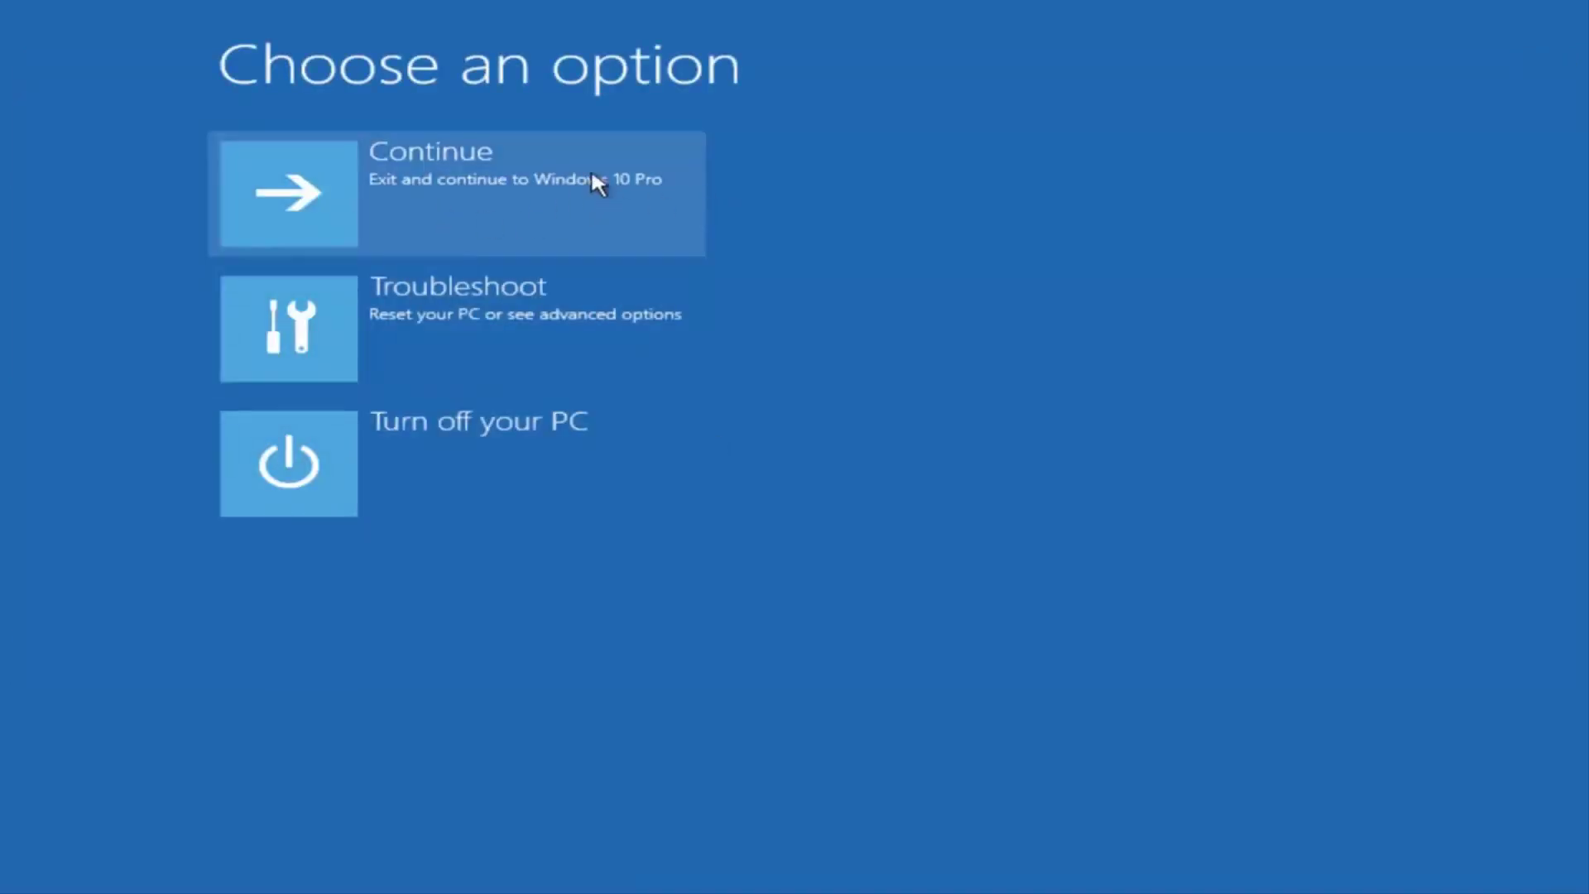
Step: Choose Continue to leave recovery and start Windows 10 Pro
left_click(433, 199)
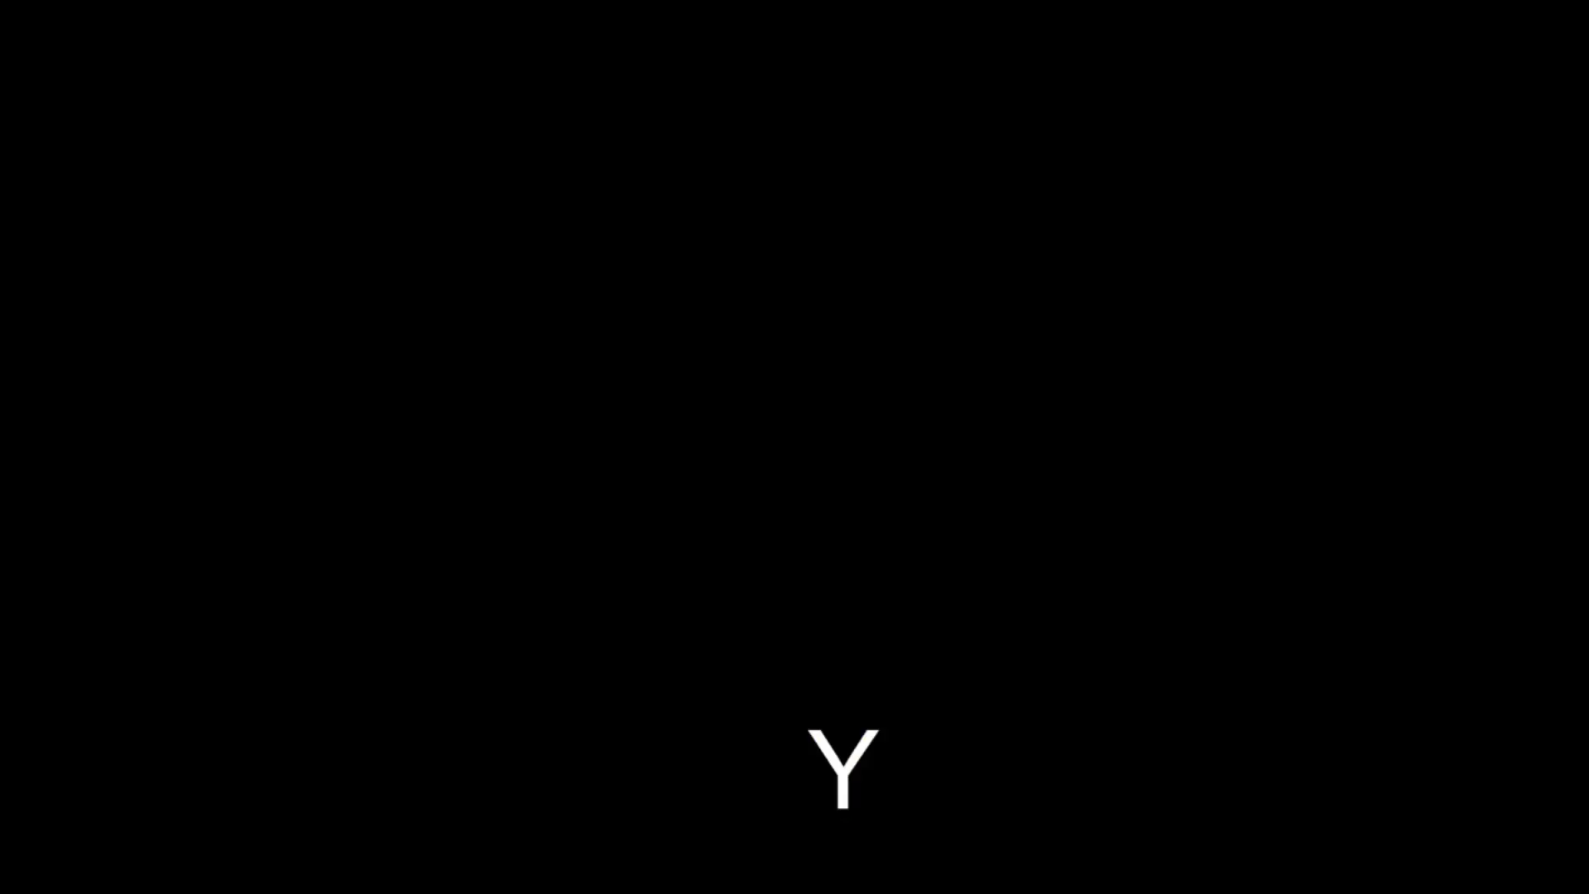